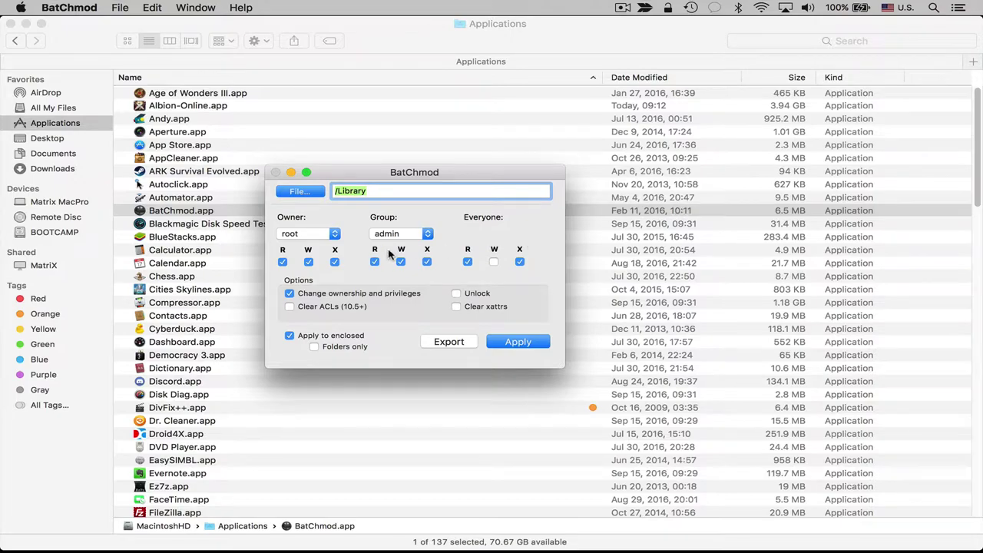
Step: Inspect BlueStacks.app's info and permissions window, then close it
right_click(178, 236)
click(228, 298)
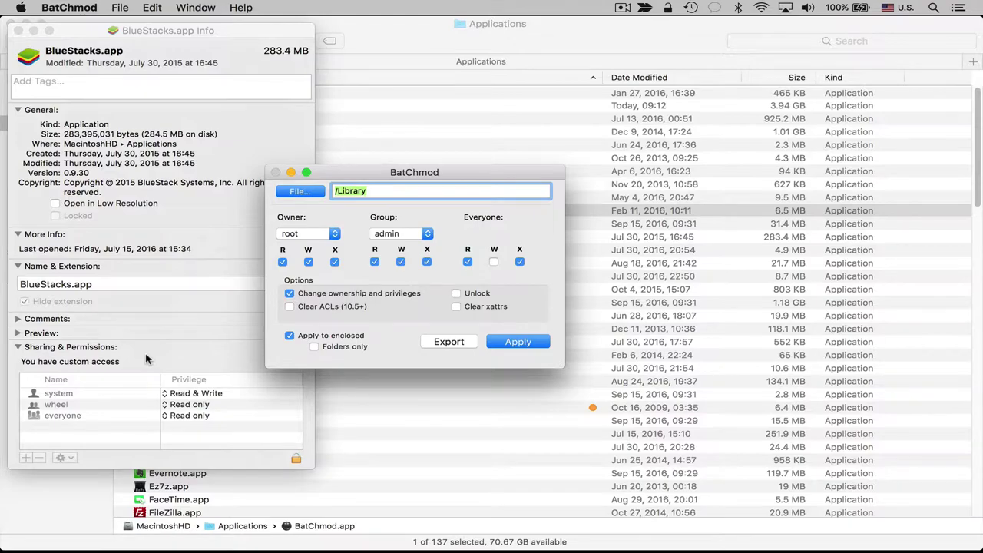
click(19, 30)
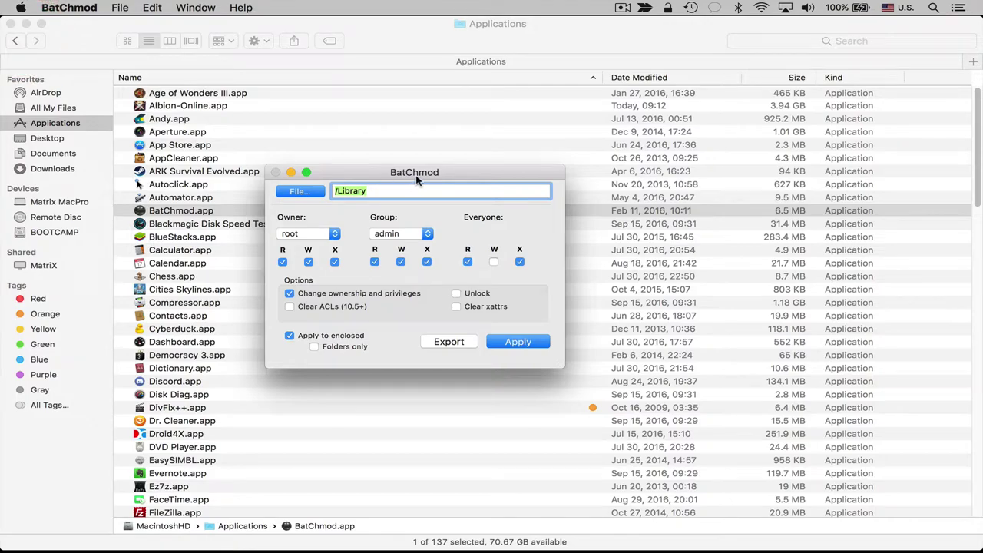
Step: Bring Chrome forward and scroll the BatChmod page to the 1.7 beta 5 and 1.6.3 download links
mouse_move(219, 550)
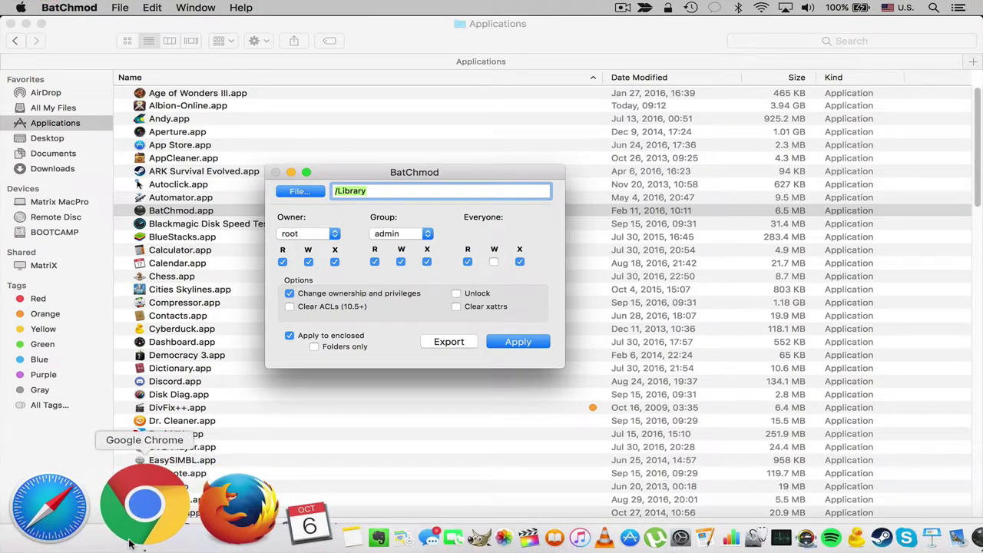
click(136, 530)
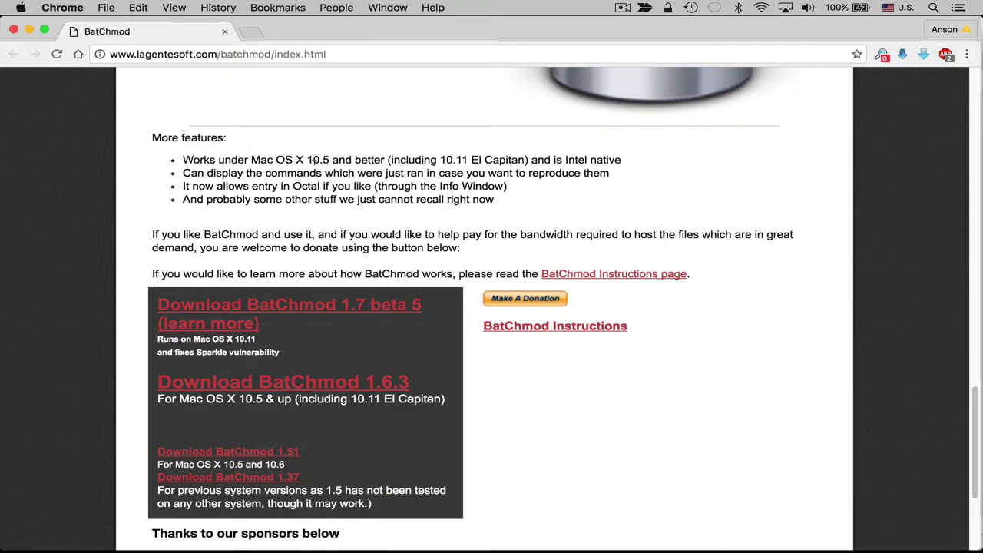
mouse_move(972, 407)
mouse_down()
mouse_move(950, 116)
mouse_move(937, 228)
mouse_move(947, 344)
mouse_move(965, 390)
mouse_move(959, 402)
mouse_up()
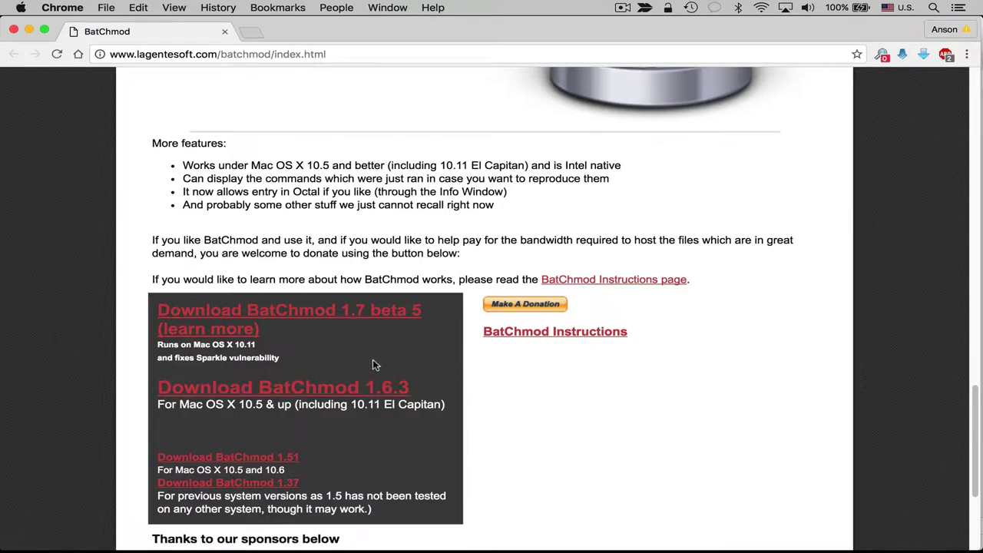
Step: Minimize Chrome and bring the BatChmod window back to the front
click(30, 31)
click(442, 172)
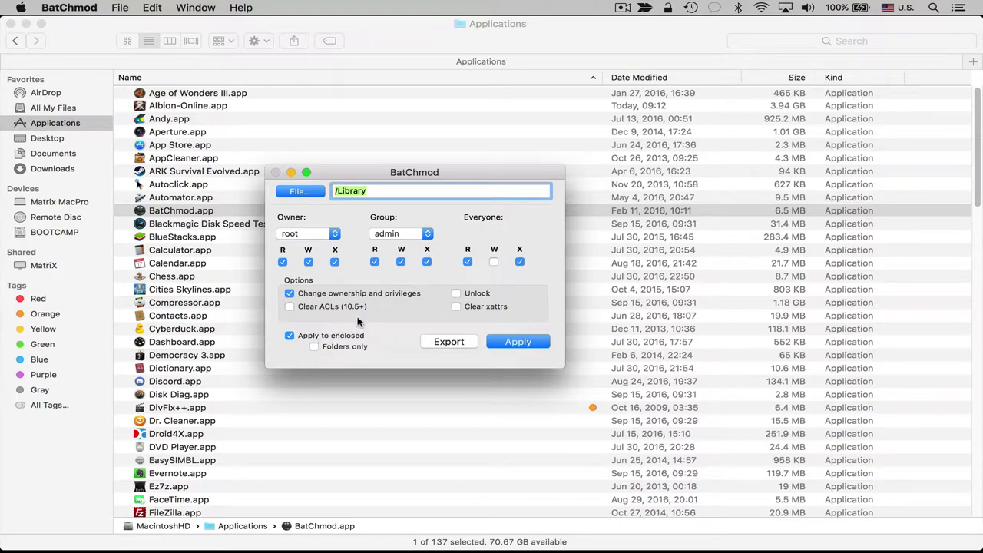
Step: Quit BatChmod and relaunch it by searching 'batch' in Spotlight
click(340, 175)
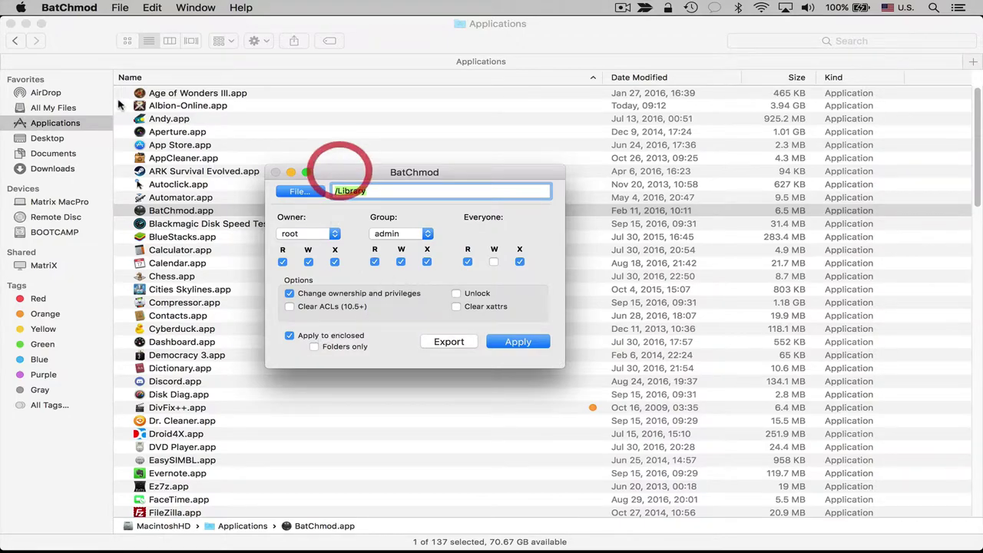
click(69, 7)
click(127, 176)
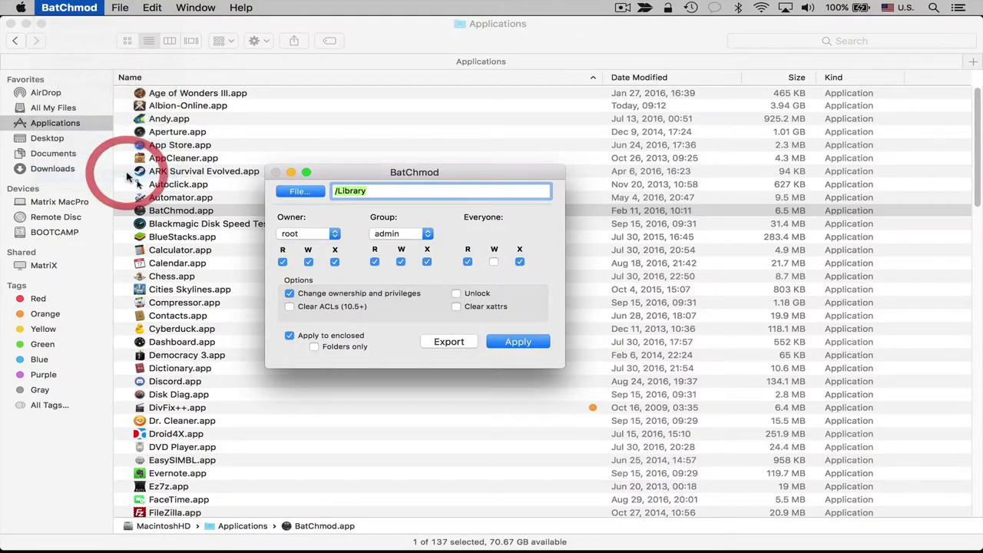
key(super+space)
text(batch)
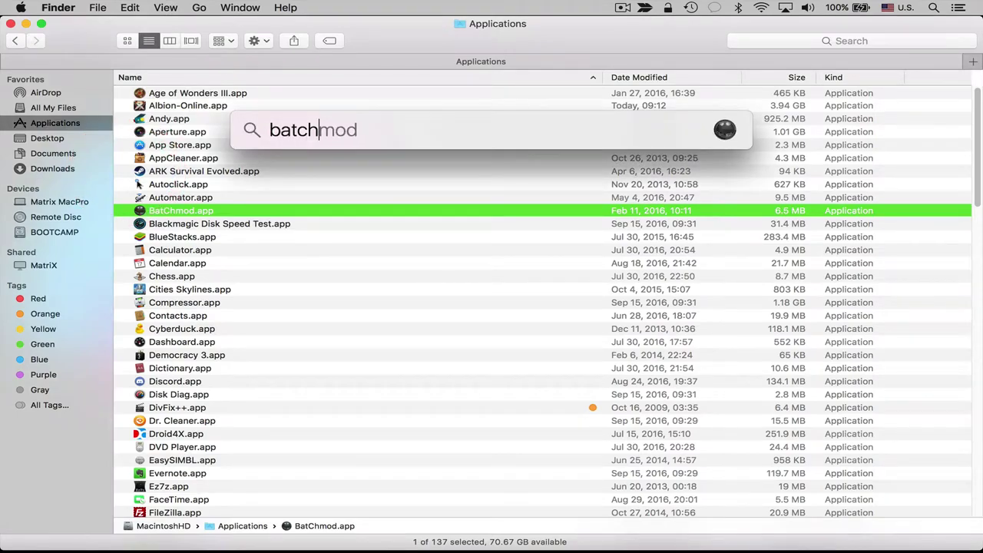
key(Return)
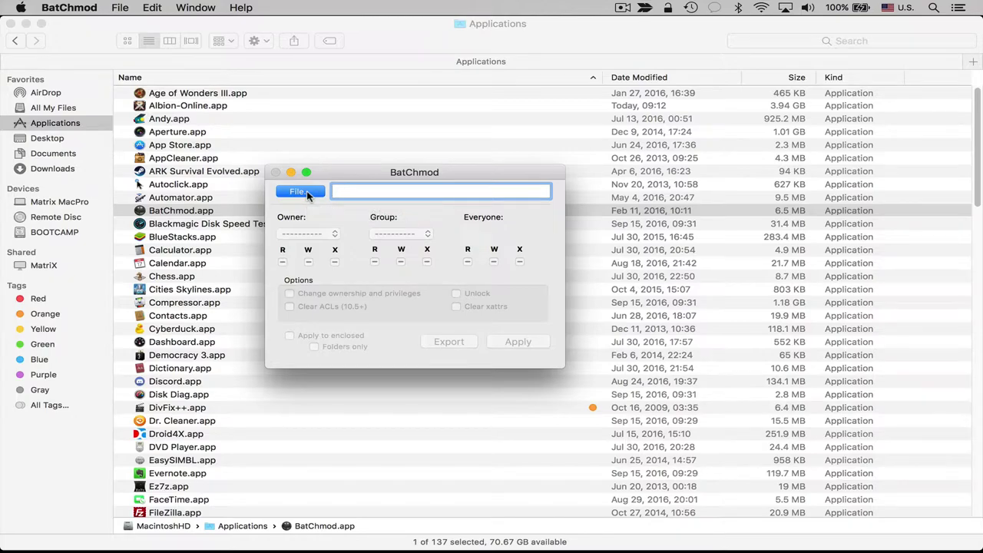
Step: Load the Library folder from the MacintoshHD drive into BatChmod
click(300, 191)
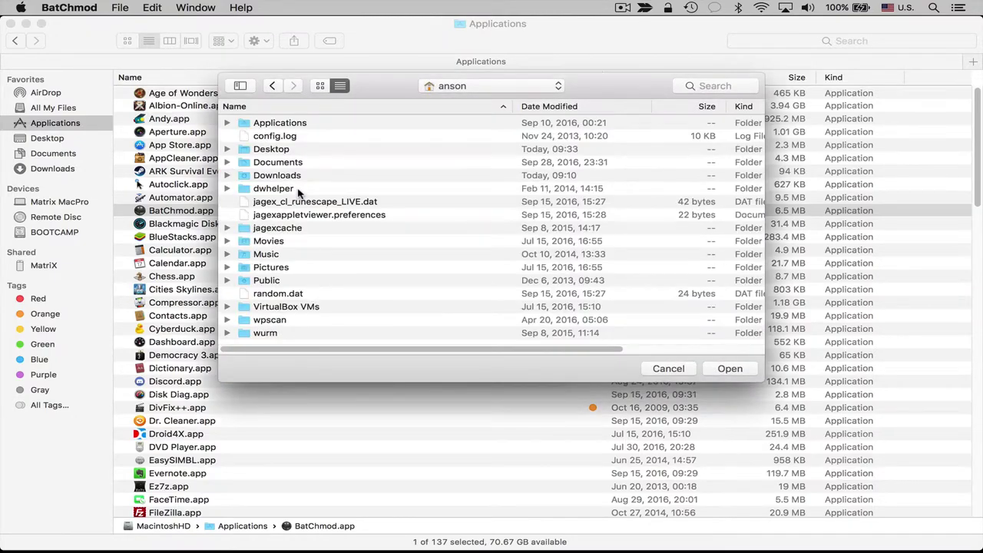
click(489, 87)
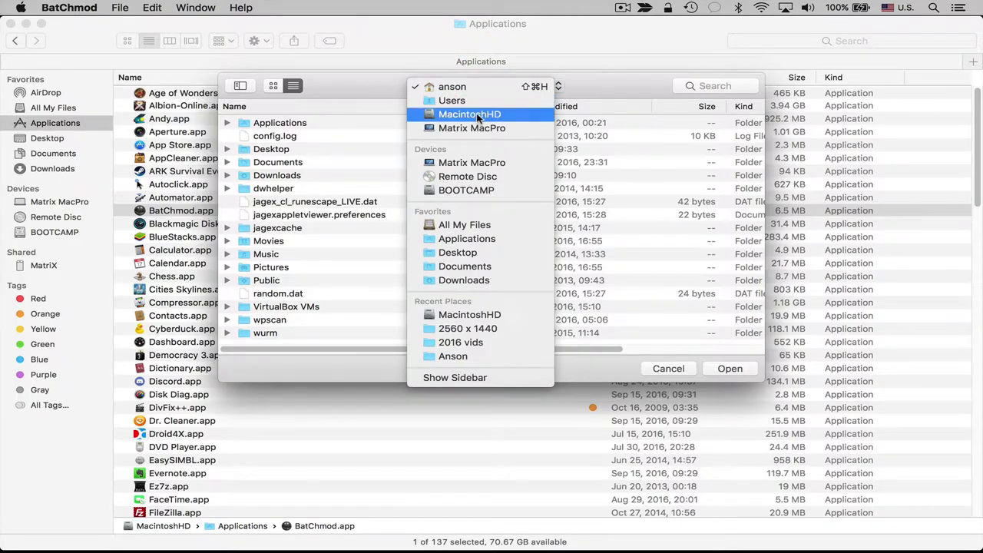
click(485, 113)
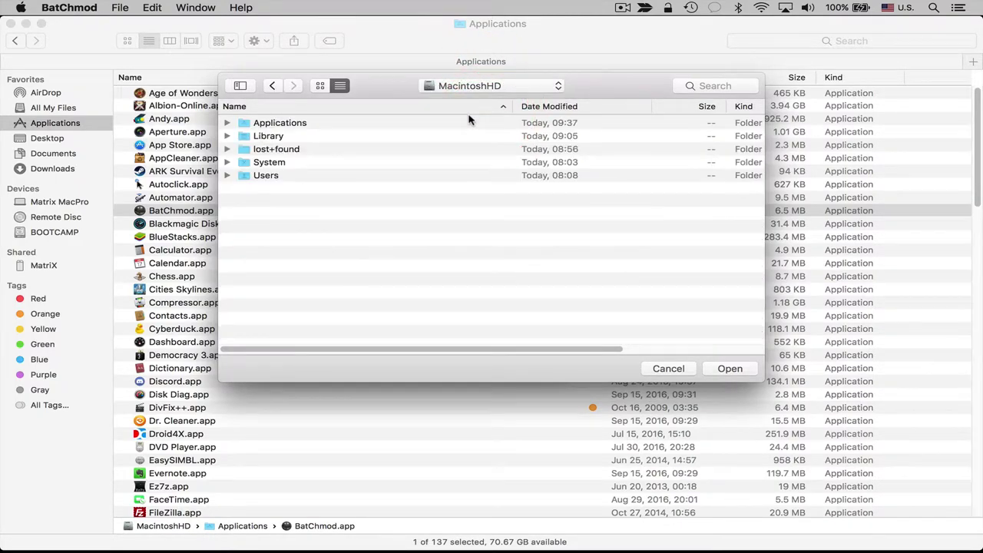
click(288, 139)
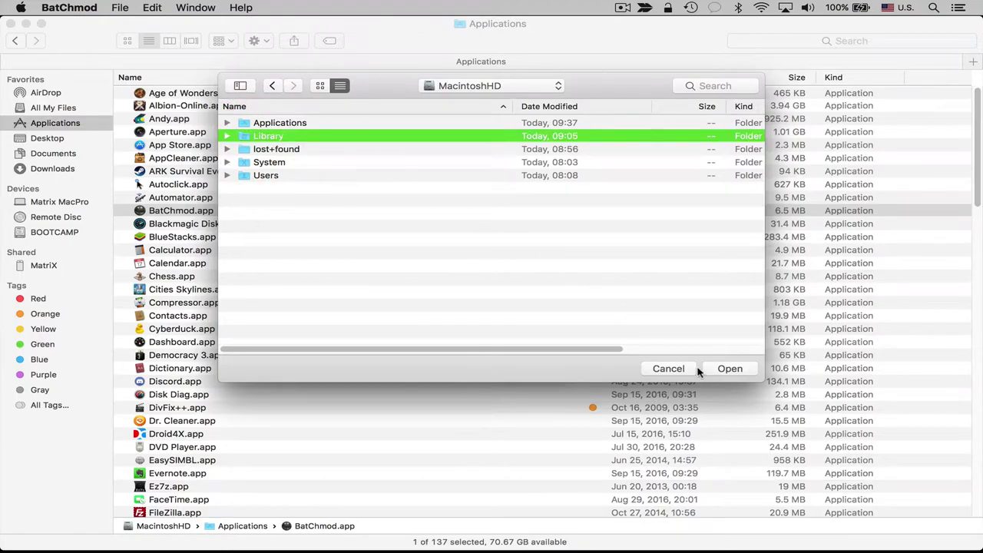
click(724, 368)
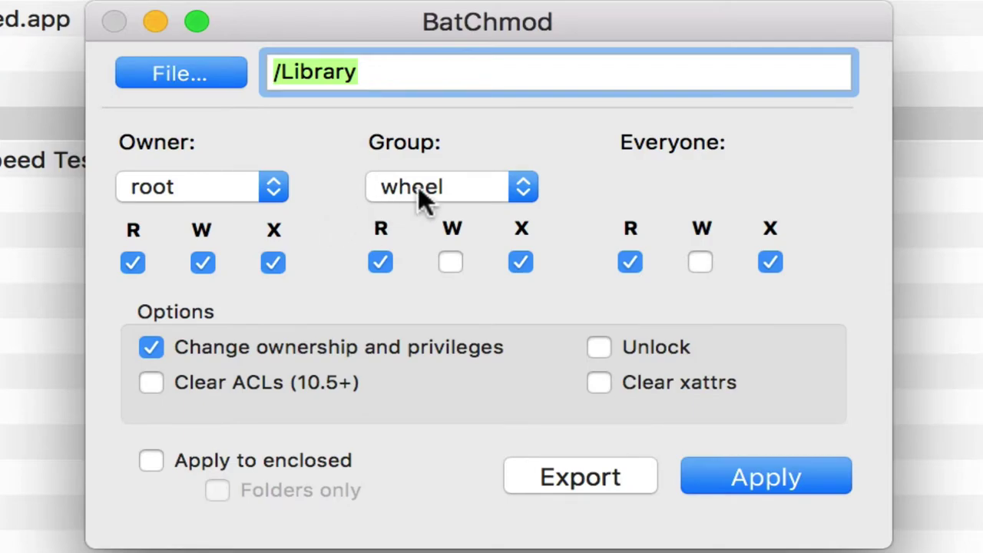
Step: Change the group of /Library from wheel to admin
click(472, 187)
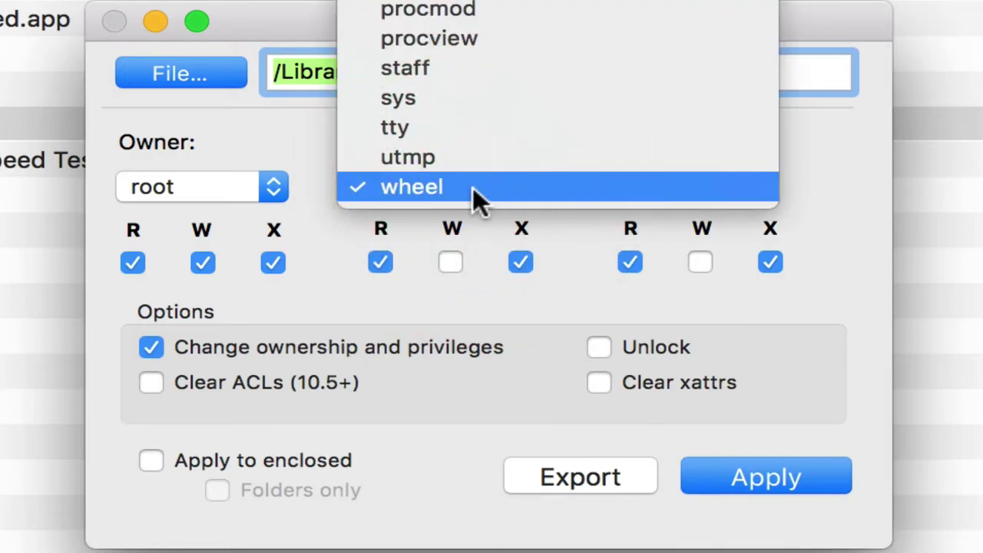
mouse_move(600, 3)
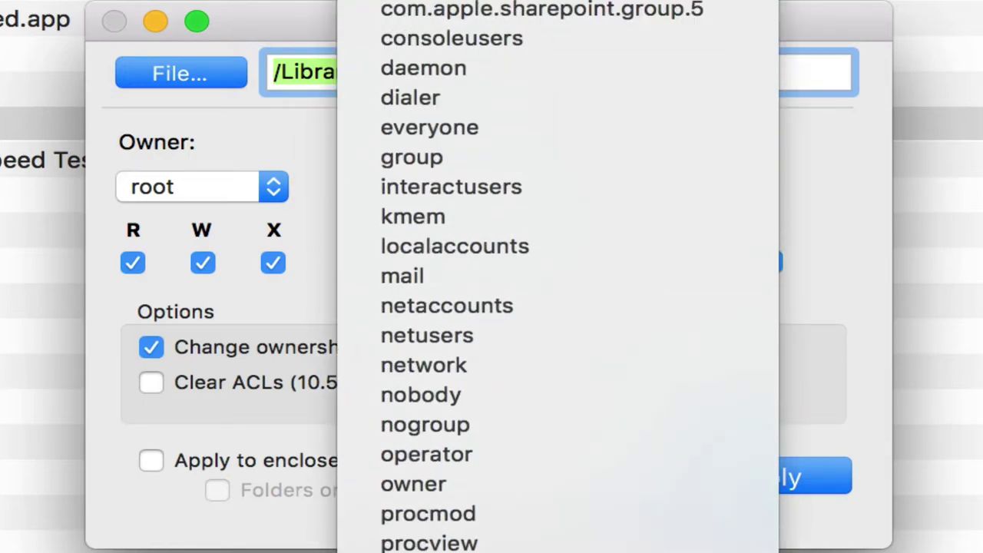
click(586, 125)
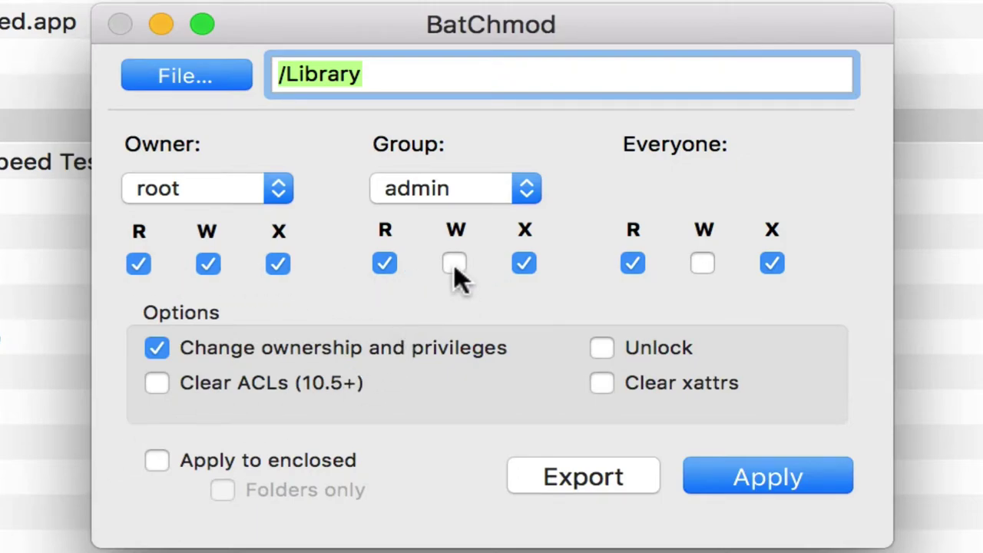
Step: Cycle the Group W checkbox until admin has write access, giving full read, write and execute
click(453, 264)
click(456, 264)
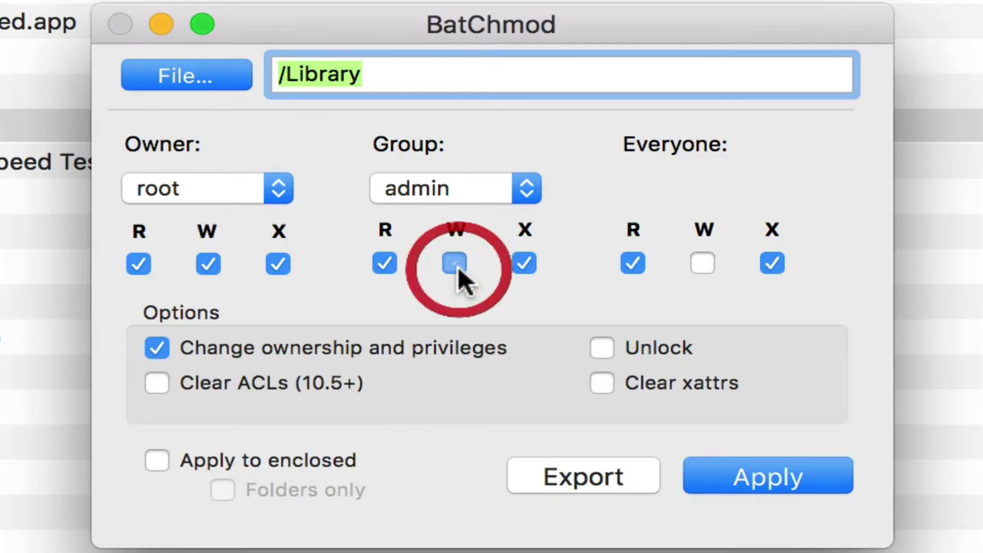
click(455, 265)
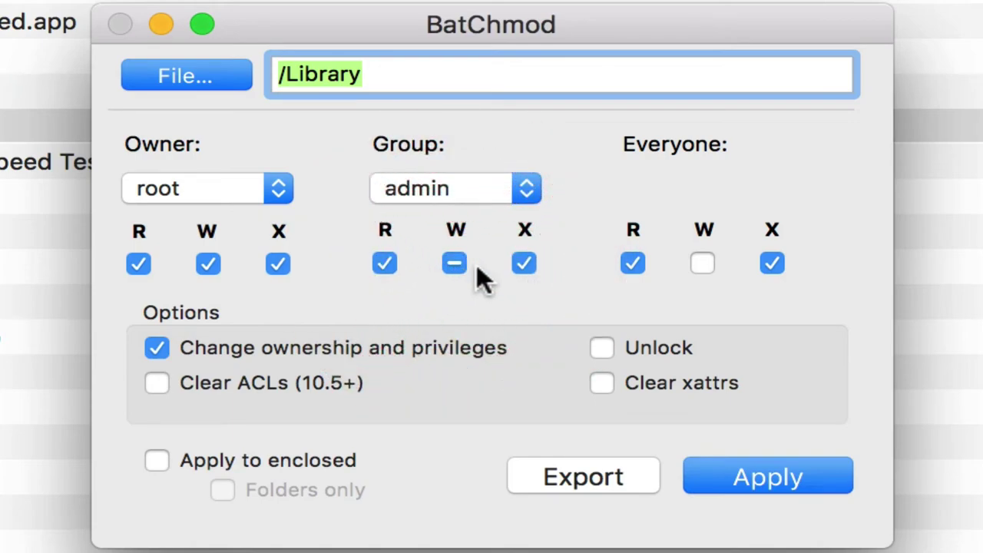
click(454, 265)
click(456, 266)
click(455, 264)
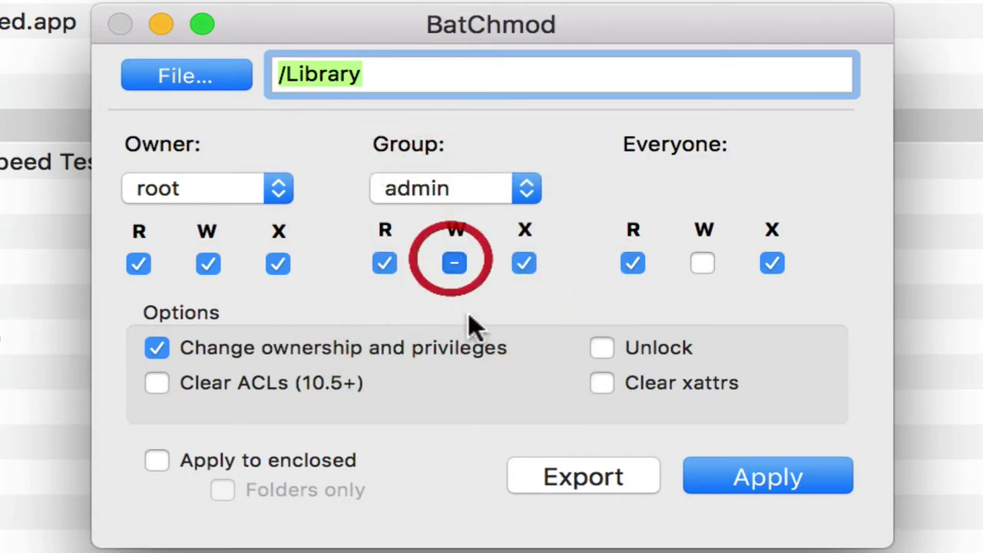
click(454, 265)
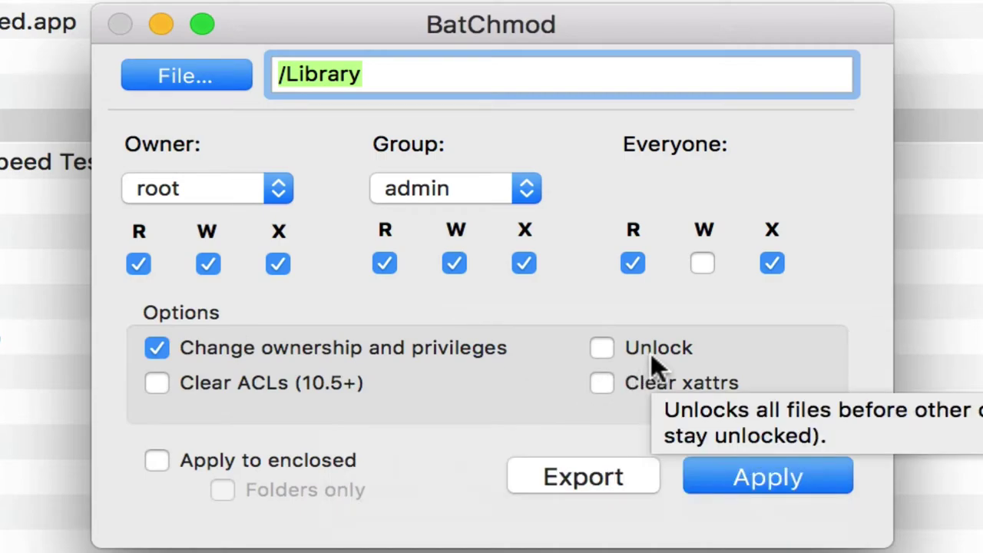
Step: Enable Apply to enclosed and apply the new ownership and permissions to /Library
click(156, 461)
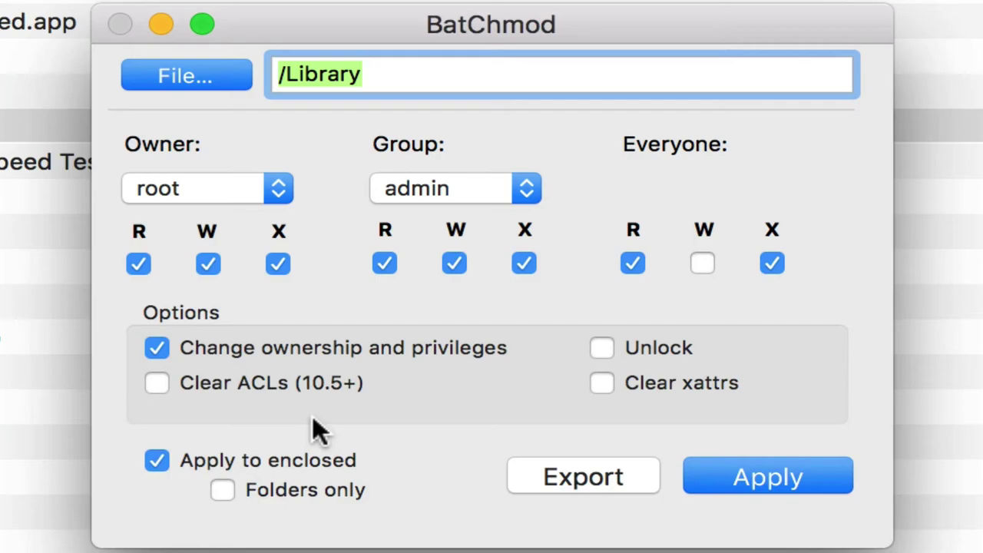
click(772, 478)
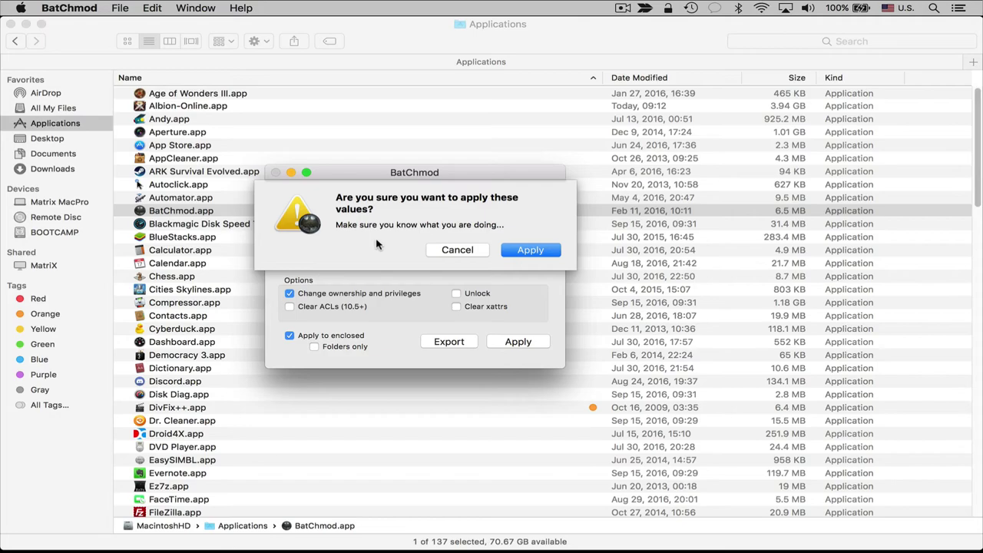
Step: Confirm applying the values and authorise the change with the administrator password
click(514, 254)
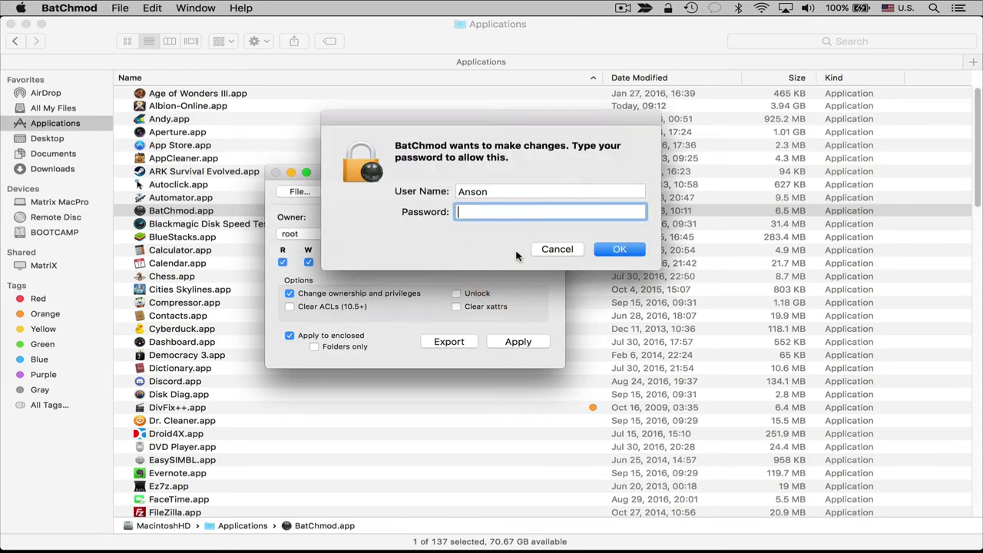
text(••••••••••)
key(Return)
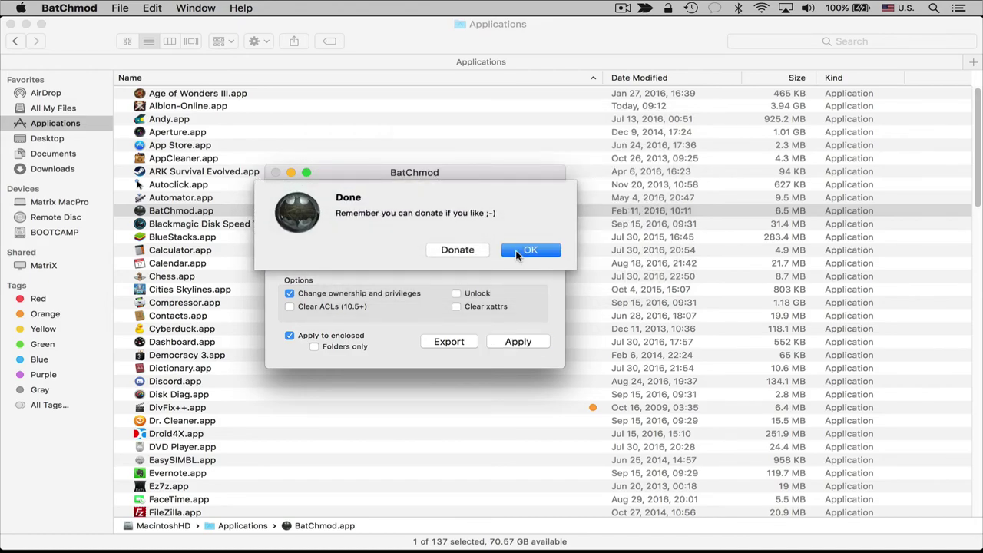
Step: Dismiss the Done notice to return to /Library's root and admin settings
click(517, 253)
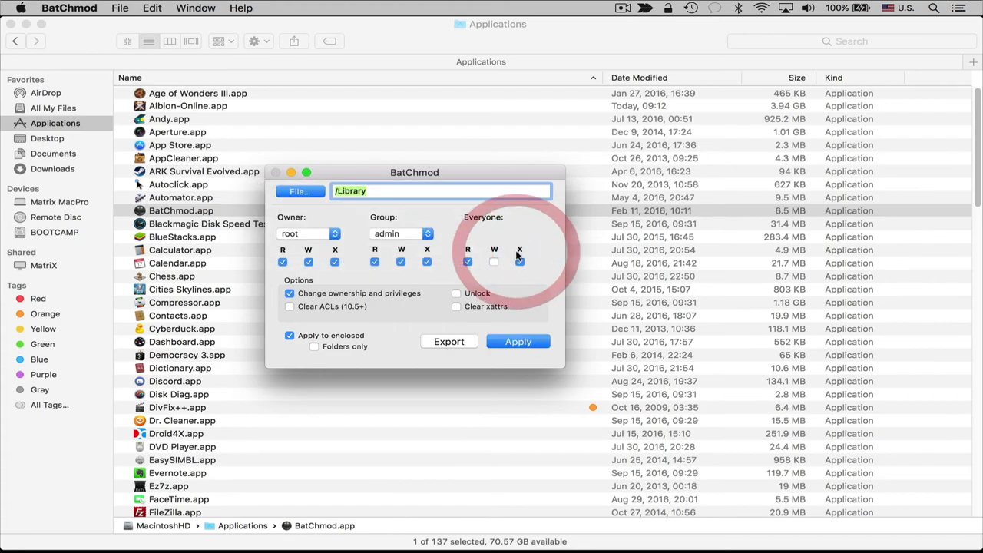